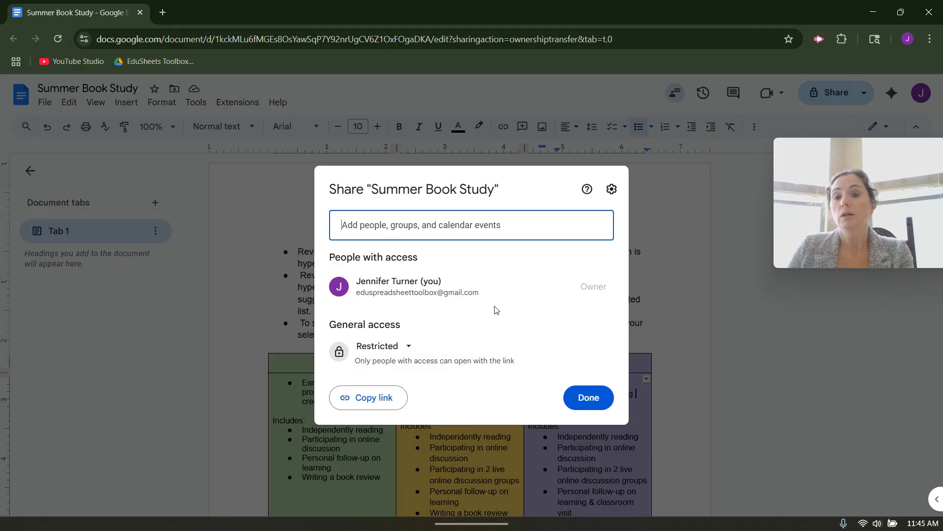
- Show the Summer Book Study share dialog, with only the owner listed and general access Restricted
{"action": "mouse_move", "coordinate": [460, 289]}
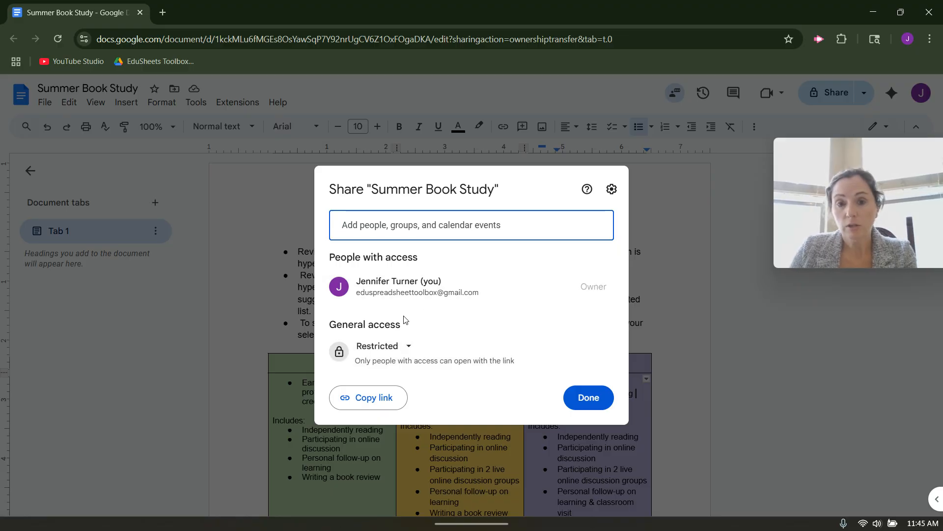
{"action": "left_click", "coordinate": [407, 349]}
{"action": "left_click", "coordinate": [461, 409]}
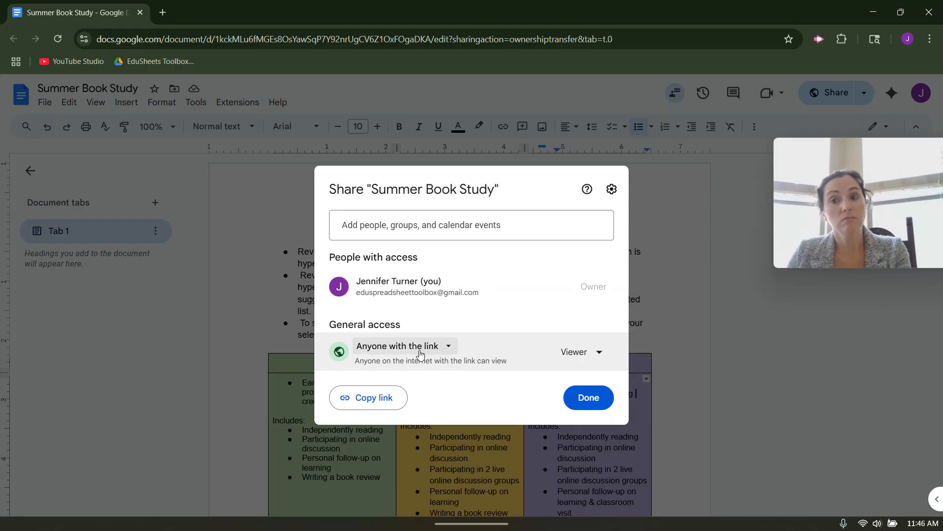
{"action": "left_click", "coordinate": [598, 353]}
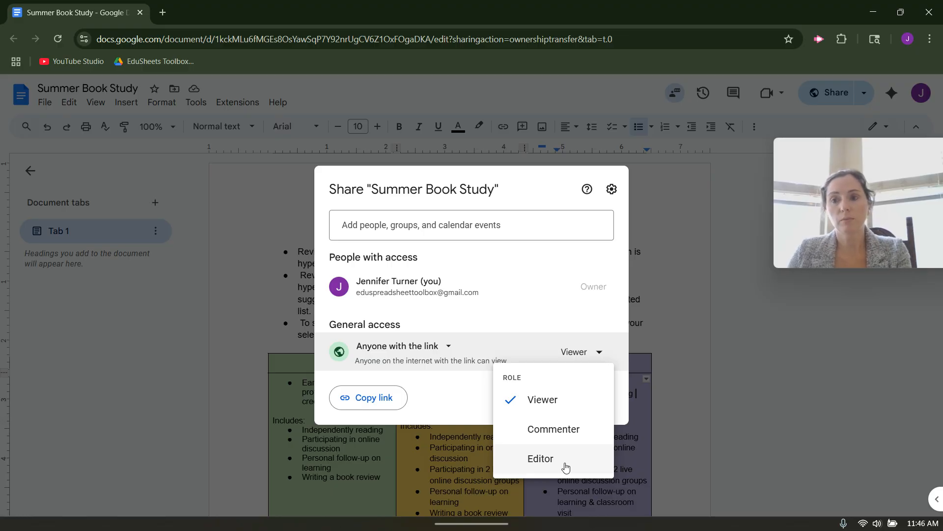
{"action": "left_click", "coordinate": [463, 337]}
{"action": "left_click", "coordinate": [450, 345]}
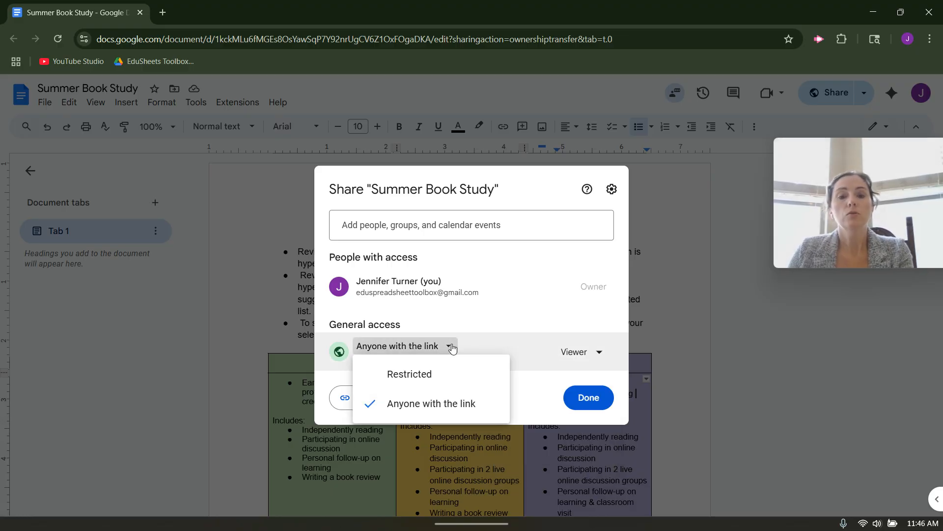
{"action": "left_click", "coordinate": [431, 375]}
{"action": "left_click", "coordinate": [440, 229]}
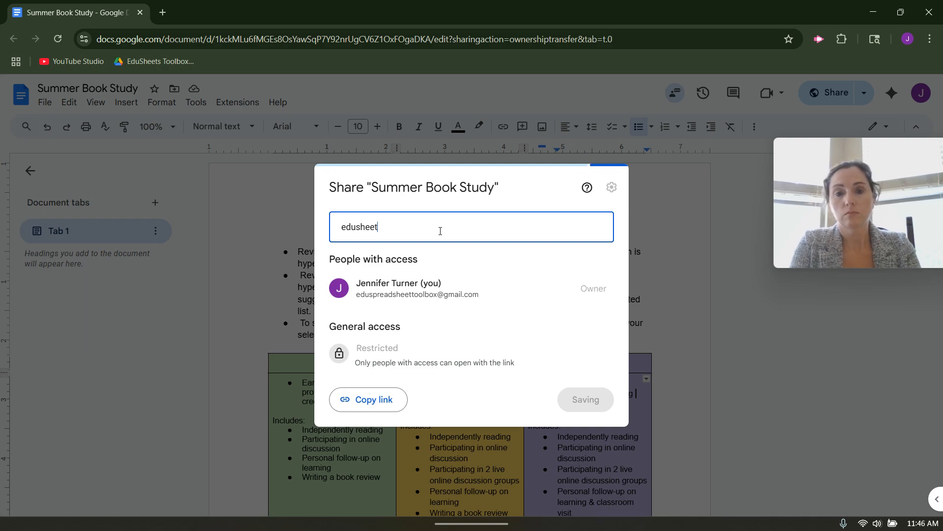
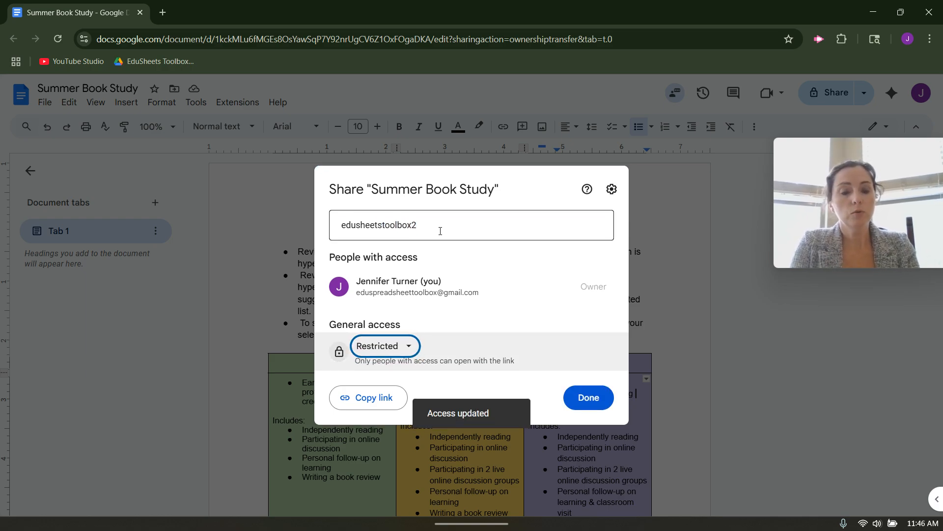
- Add the second collaborator's e-mail address as a recipient, fixing a mistyped address
{"action": "left_click", "coordinate": [441, 230]}
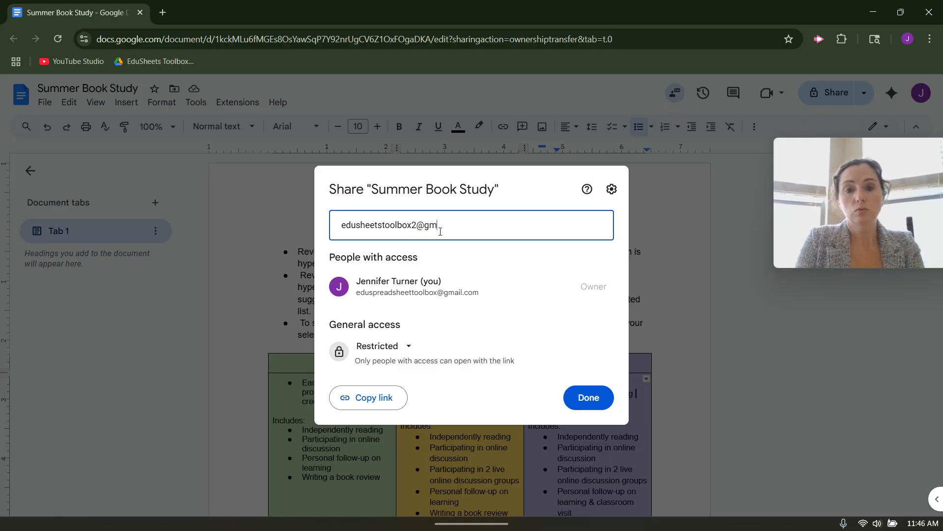
{"action": "key", "text": "BackSpace"}
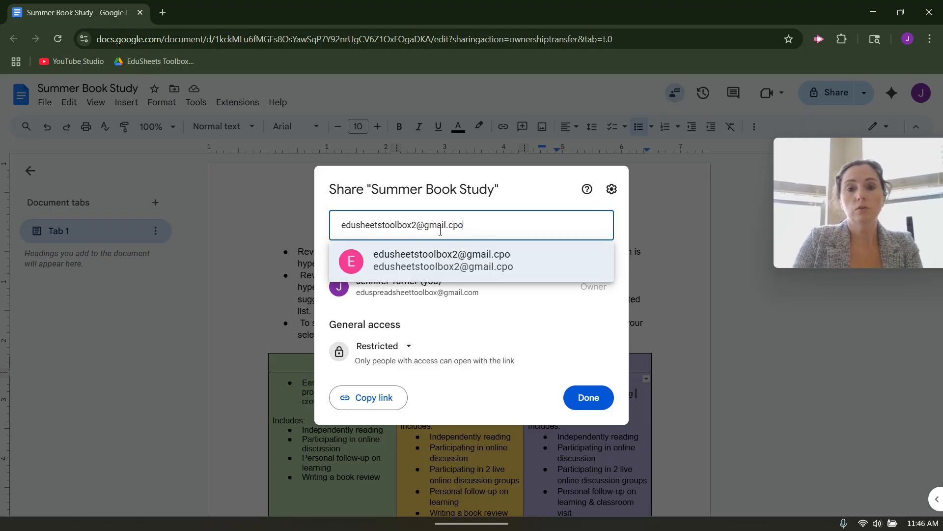
{"action": "left_click", "coordinate": [465, 261]}
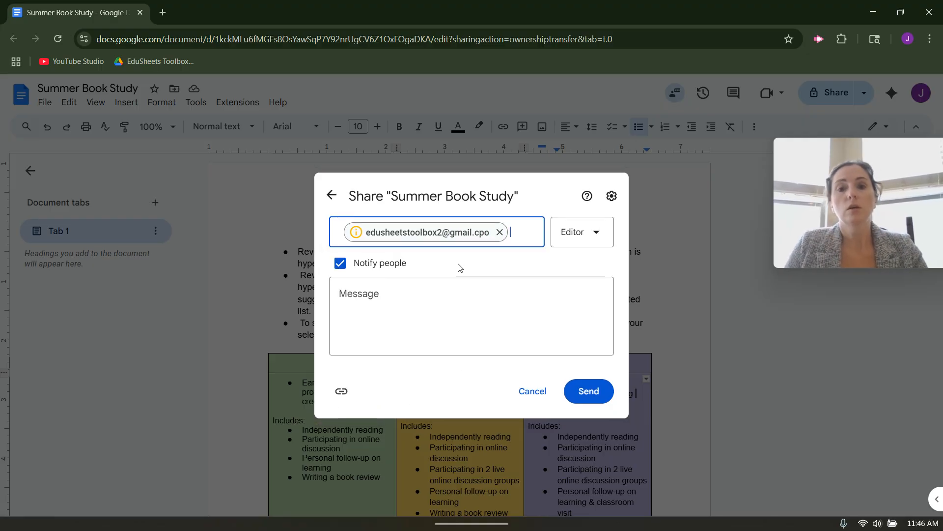
{"action": "left_click", "coordinate": [500, 233]}
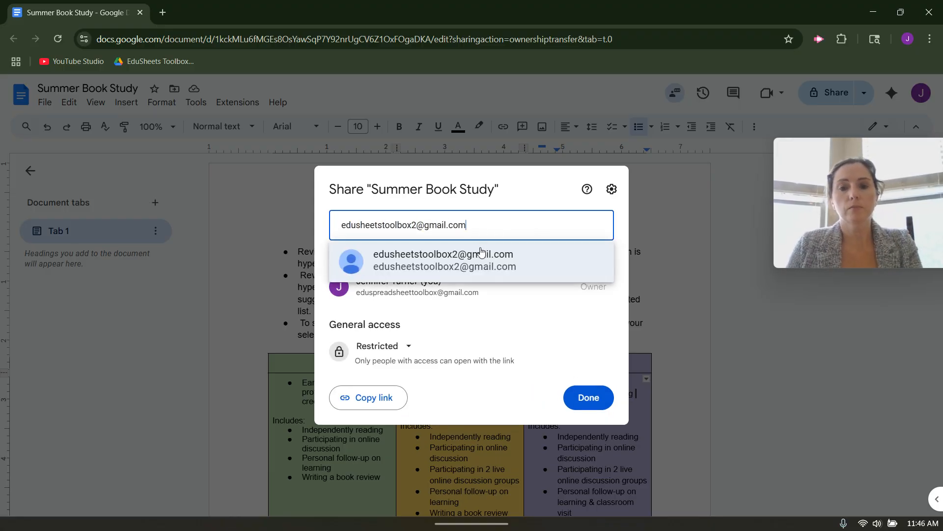
{"action": "left_click", "coordinate": [480, 252]}
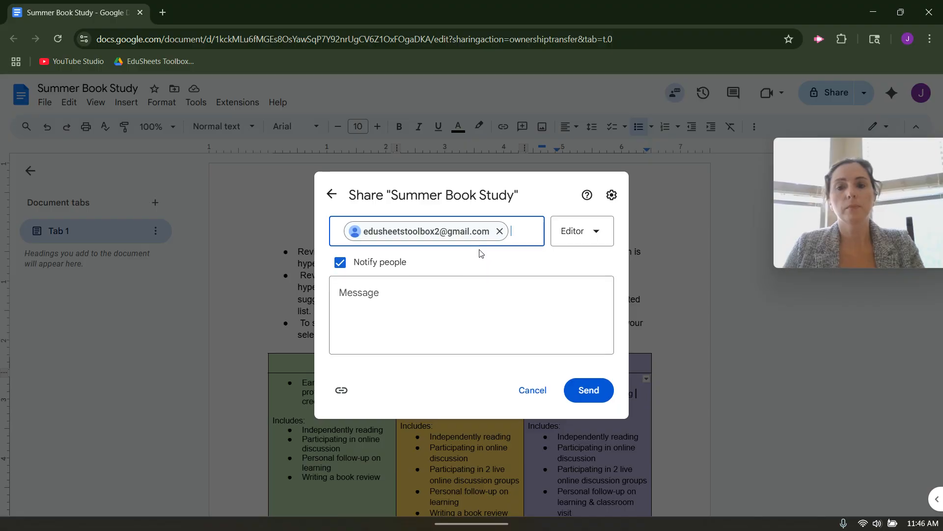
- Keep the Editor role with Notify people checked and send the invitation
{"action": "left_click", "coordinate": [577, 240]}
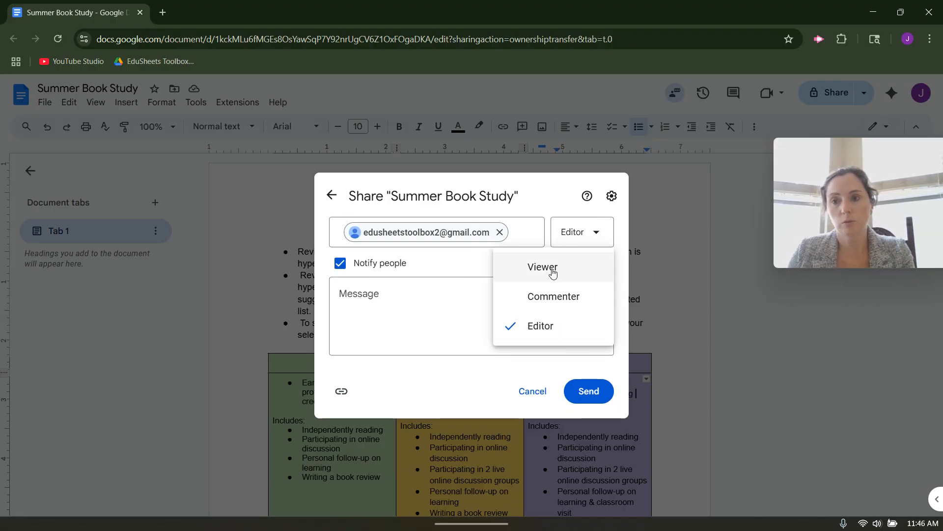
{"action": "left_click", "coordinate": [340, 264]}
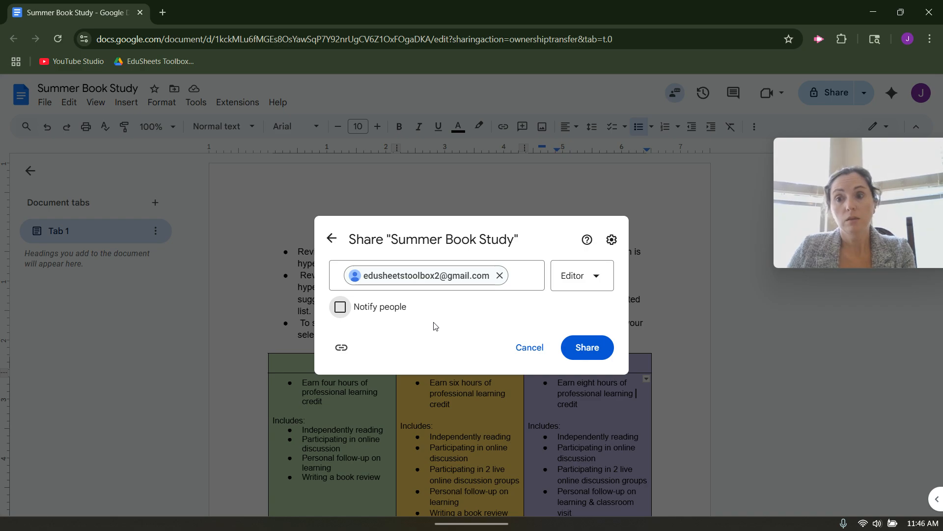
{"action": "left_click", "coordinate": [339, 307]}
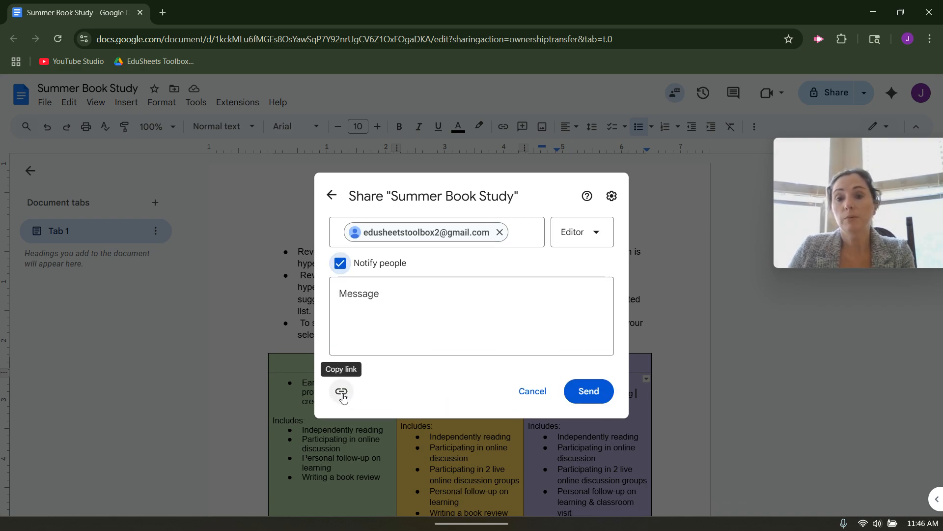
{"action": "left_click", "coordinate": [589, 392]}
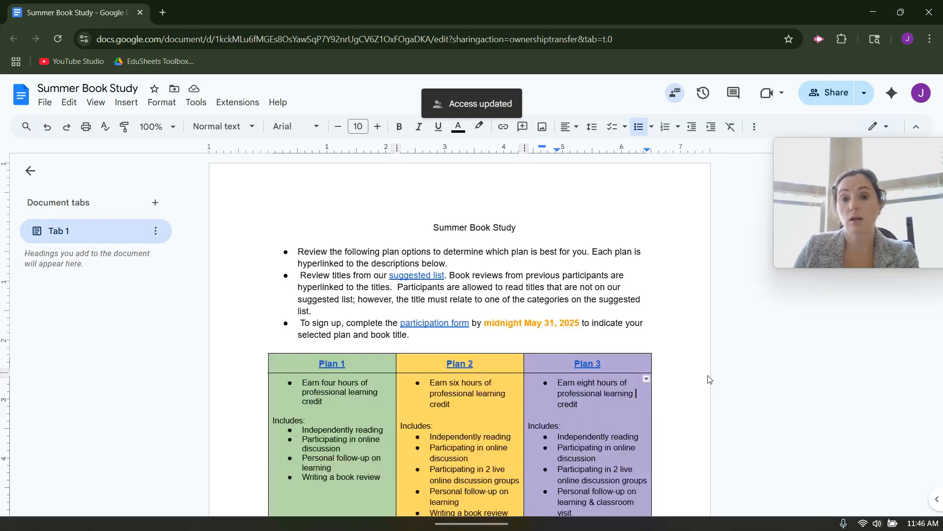
- Change the second collaborator's access from Editor to Viewer and save the sharing change
{"action": "left_click", "coordinate": [830, 91]}
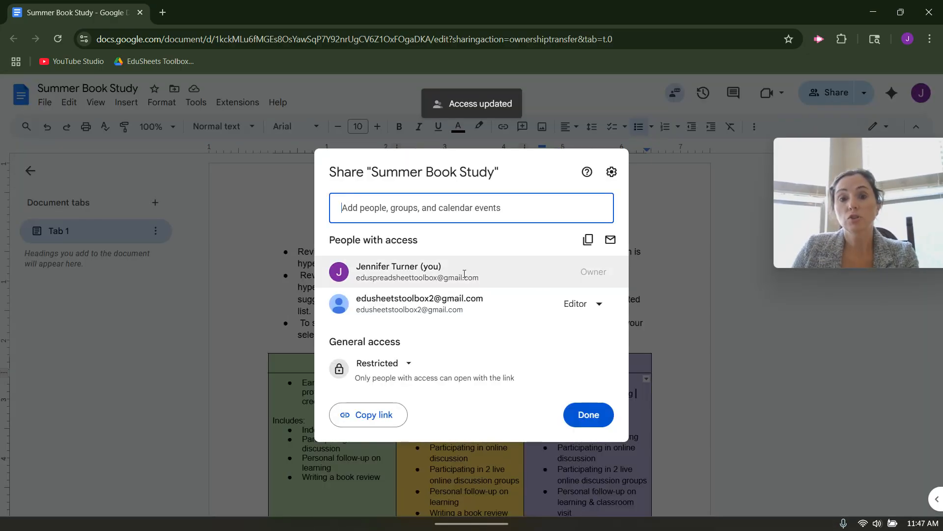
{"action": "left_click", "coordinate": [599, 306]}
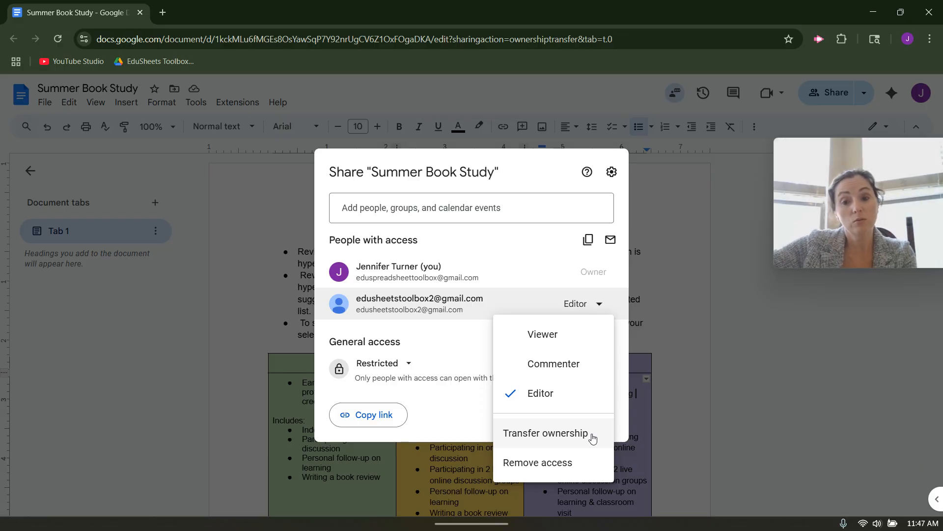
{"action": "left_click", "coordinate": [586, 468]}
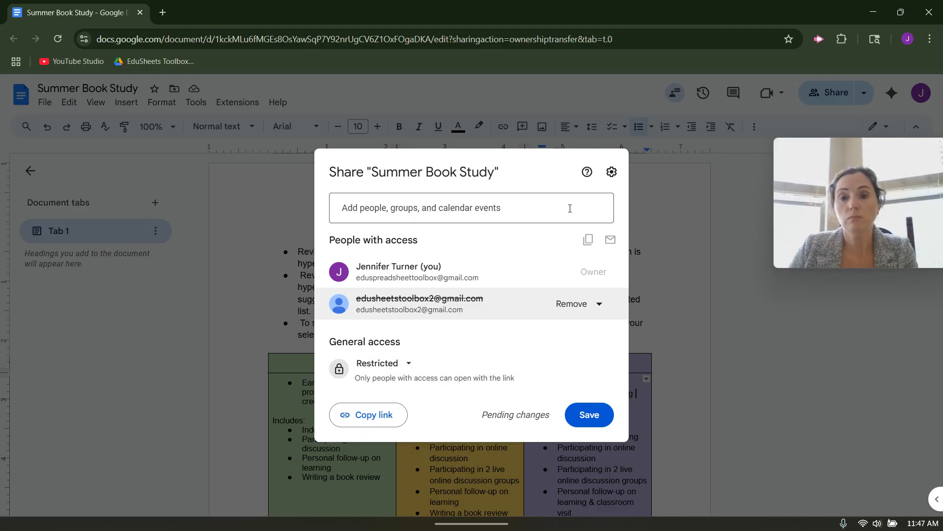
{"action": "left_click", "coordinate": [592, 306]}
{"action": "left_click", "coordinate": [522, 332]}
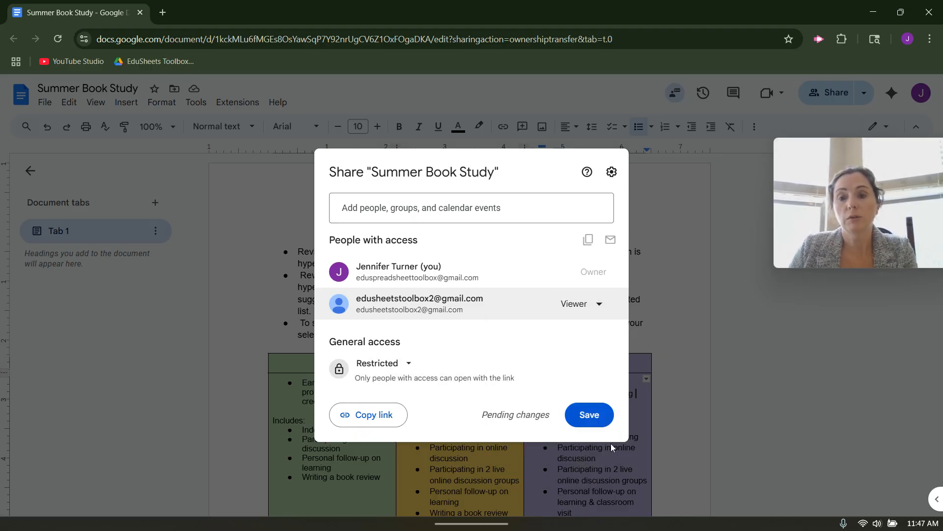
{"action": "left_click", "coordinate": [592, 415]}
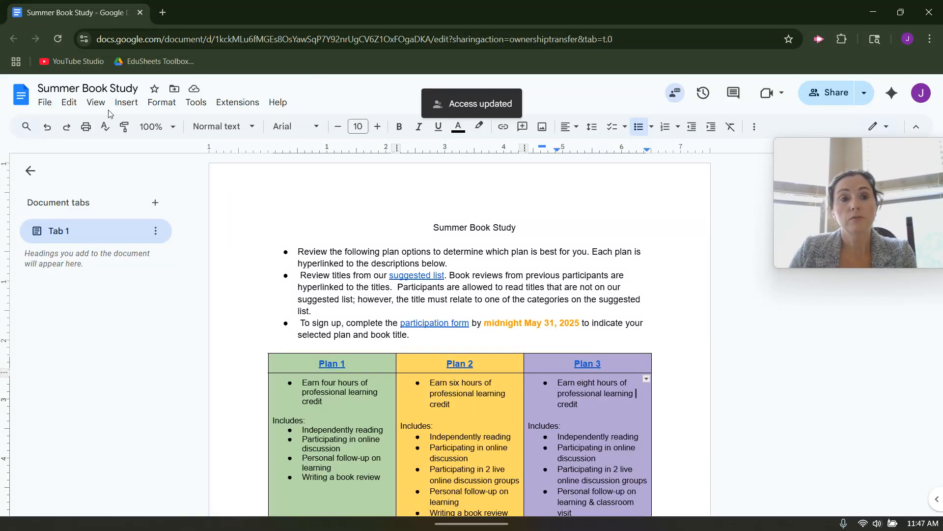
- Look through the View > Mode options and stay in Editing mode
{"action": "left_click", "coordinate": [94, 105]}
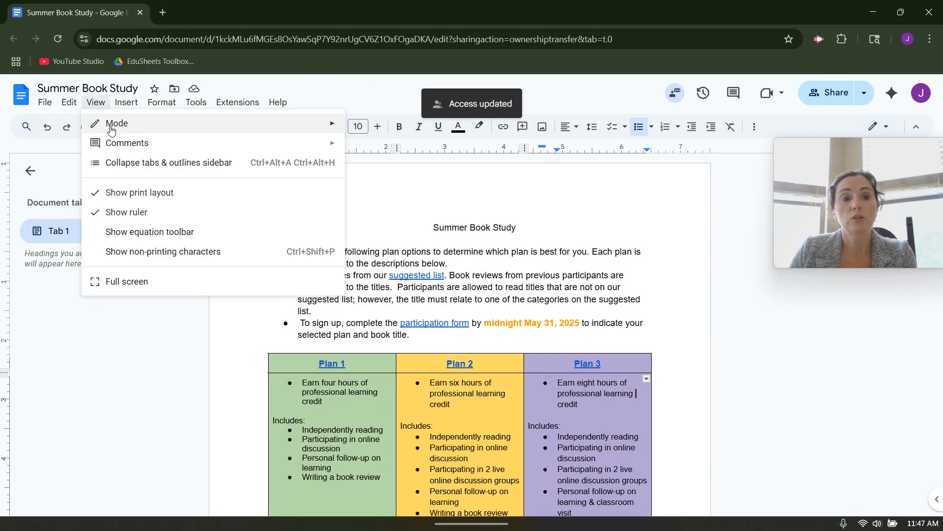
{"action": "mouse_move", "coordinate": [111, 129]}
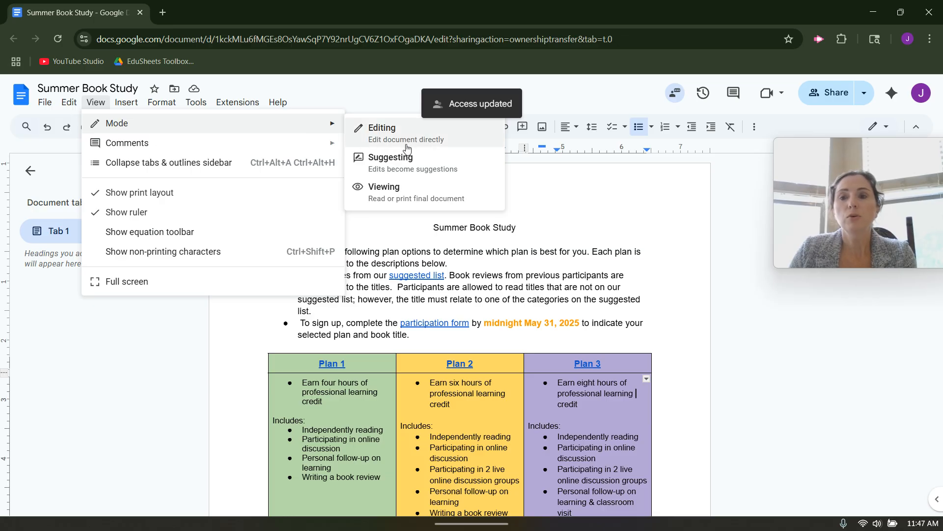
{"action": "left_click", "coordinate": [888, 128]}
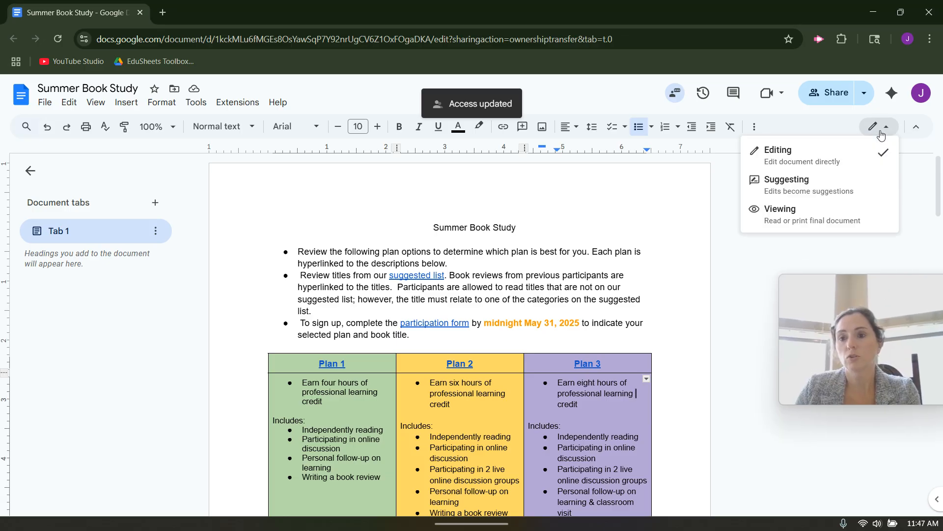
{"action": "left_click", "coordinate": [797, 156]}
- Insert '2025 District ' before the title, then switch to Suggesting mode
{"action": "left_click", "coordinate": [533, 251]}
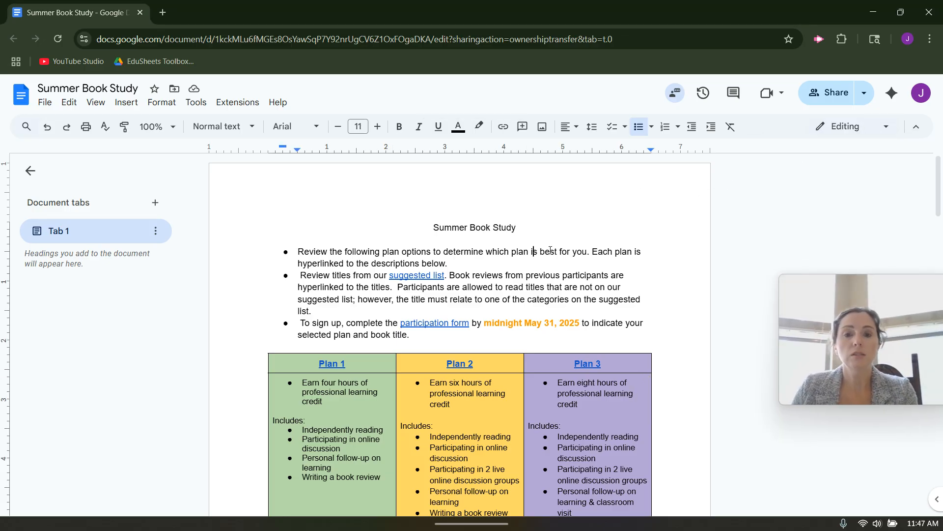
{"action": "left_click", "coordinate": [433, 227]}
{"action": "type", "text": "20205"}
{"action": "key", "text": "BackSpace"}
{"action": "key", "text": "BackSpace"}
{"action": "key", "text": "BackSpace"}
{"action": "type", "text": "25 District"}
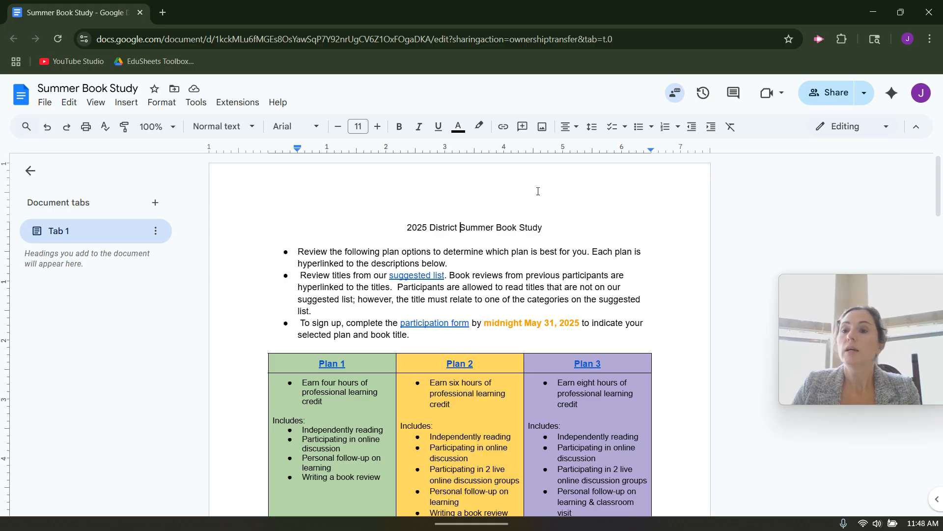
{"action": "left_click", "coordinate": [851, 127]}
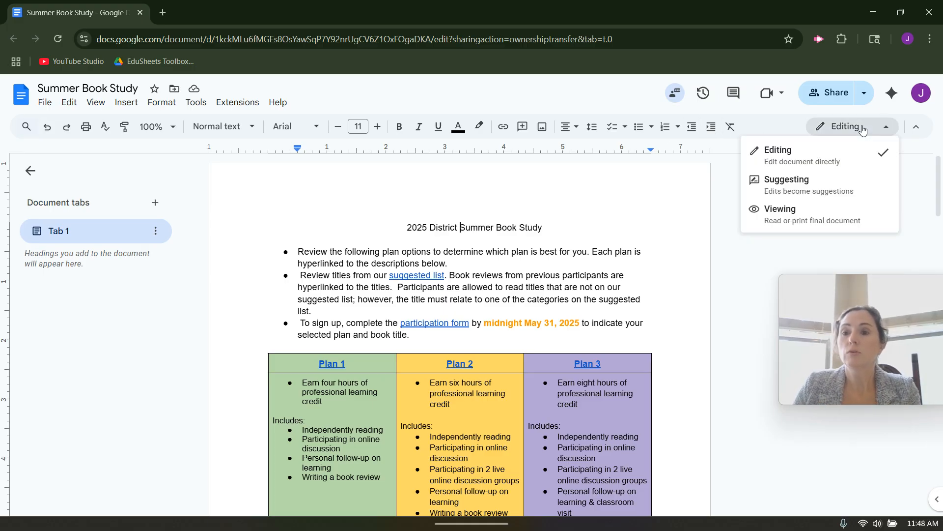
{"action": "left_click", "coordinate": [830, 187]}
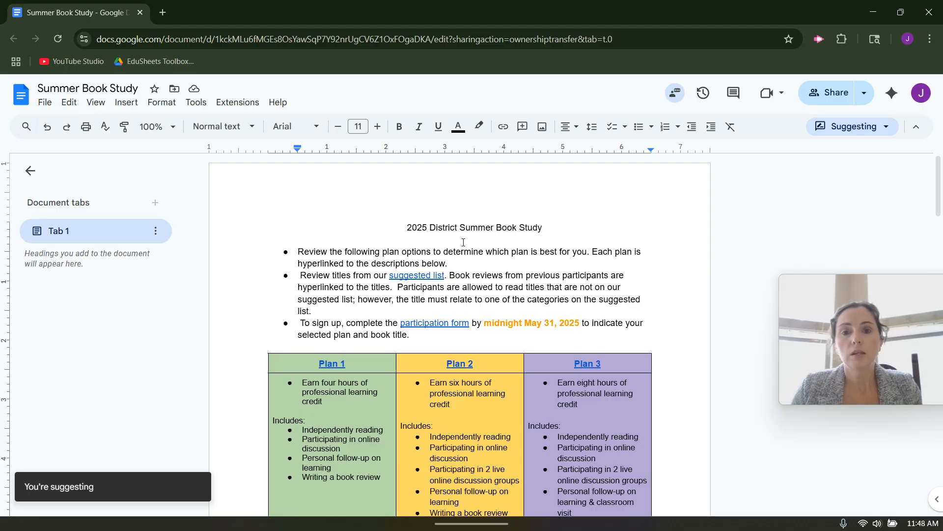
- Suggest replacing '2025' with '2026' in the title
{"action": "left_click_drag", "start_coordinate": [407, 228], "coordinate": [427, 228]}
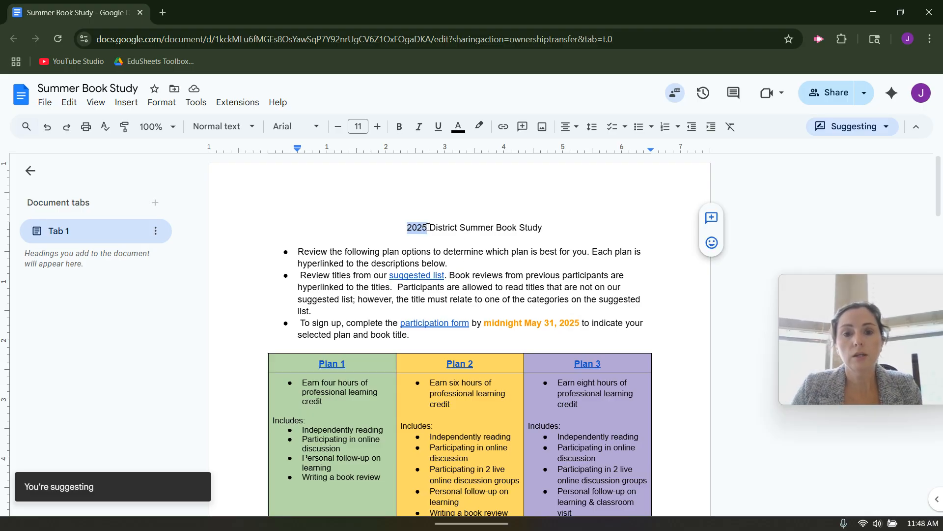
{"action": "type", "text": "2026"}
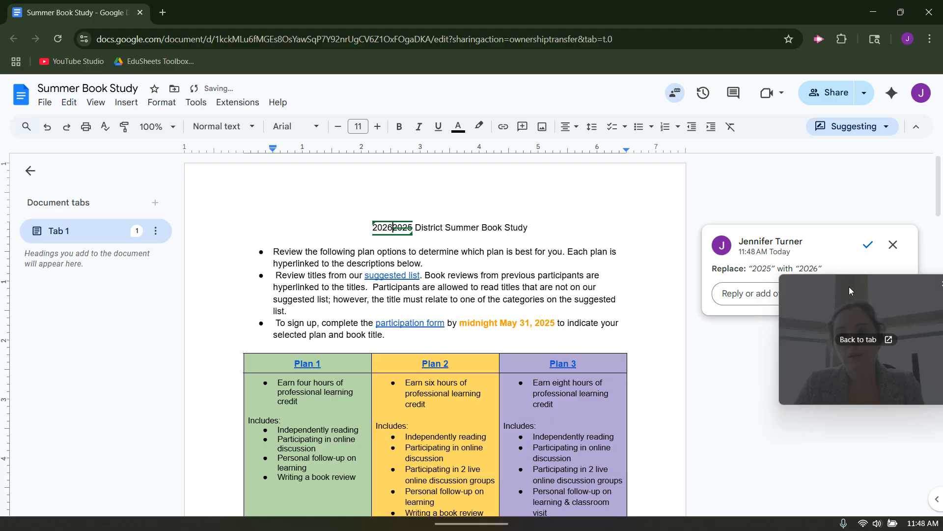
{"action": "left_click_drag", "start_coordinate": [850, 286], "coordinate": [848, 392]}
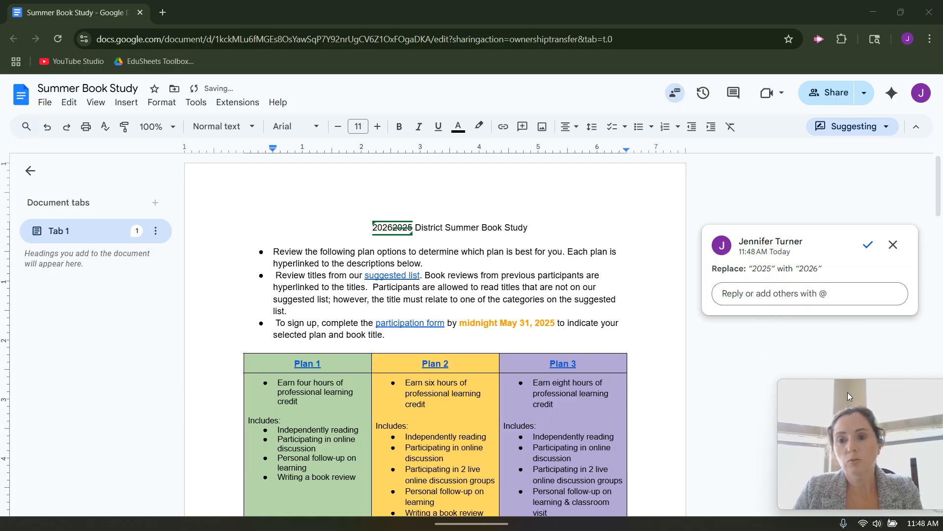
- Reply 'What do you think about this?' on the suggestion, correcting a typo first
{"action": "left_click", "coordinate": [785, 293]}
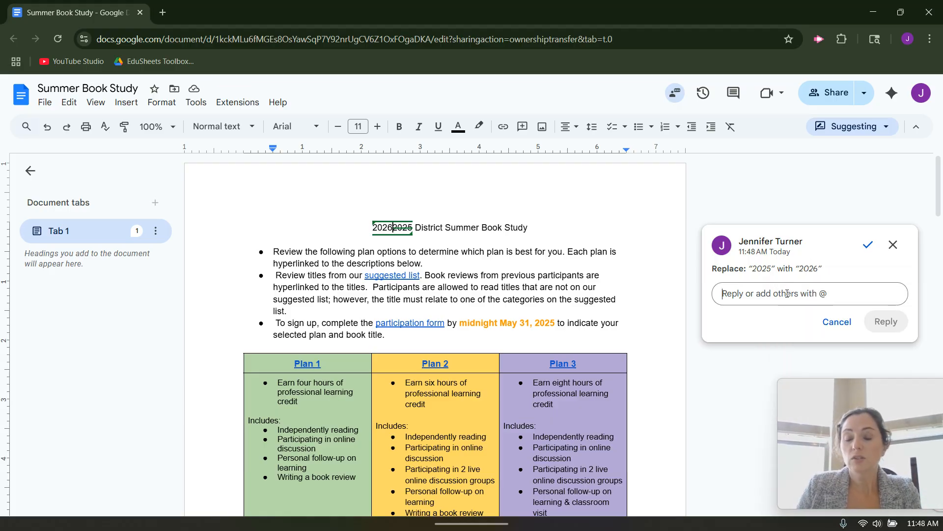
{"action": "type", "text": "What do you think "}
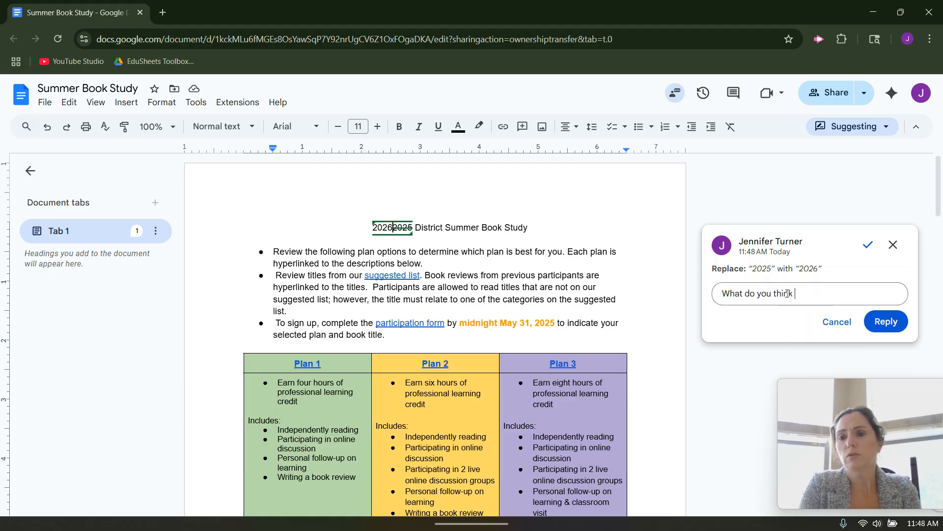
{"action": "type", "text": "about htis?"}
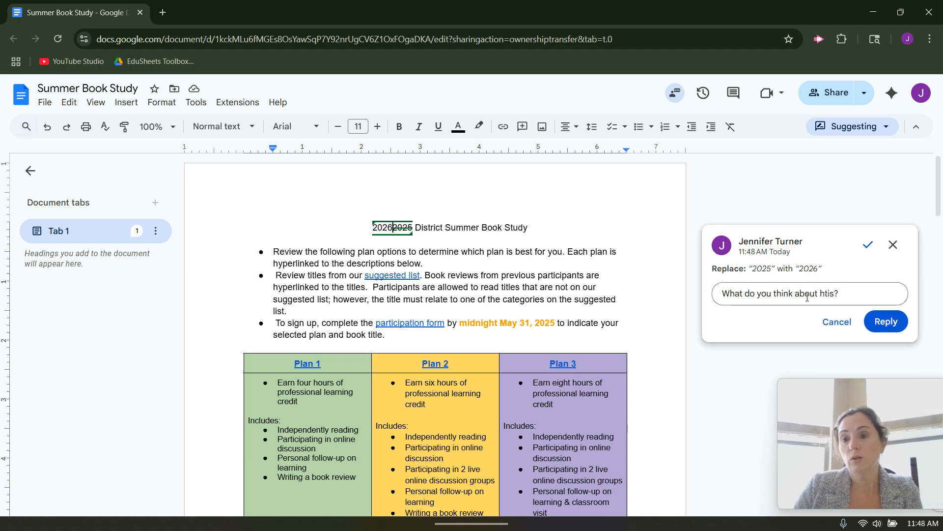
{"action": "left_click_drag", "start_coordinate": [839, 294], "coordinate": [820, 300]}
{"action": "type", "text": "tnhi"}
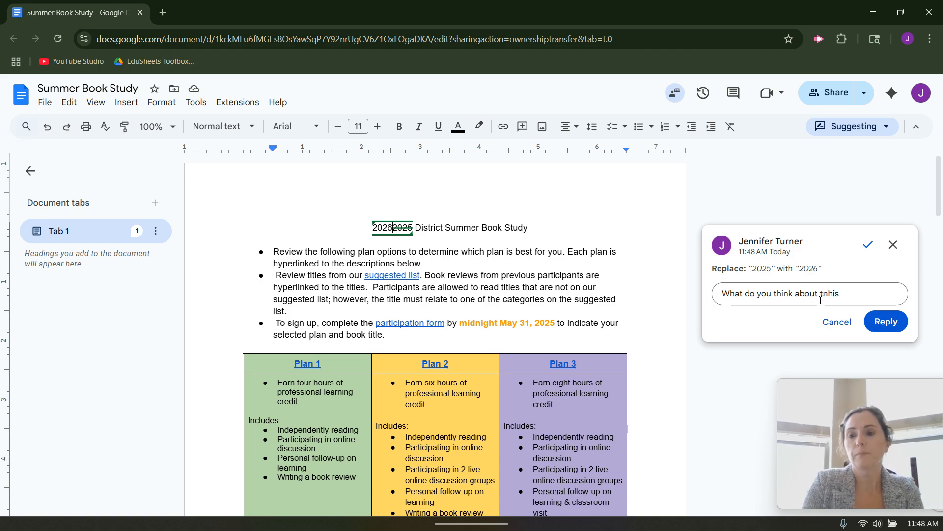
{"action": "key", "text": "BackSpace"}
{"action": "key", "text": "BackSpace"}
{"action": "key", "text": "BackSpace"}
{"action": "type", "text": "his?"}
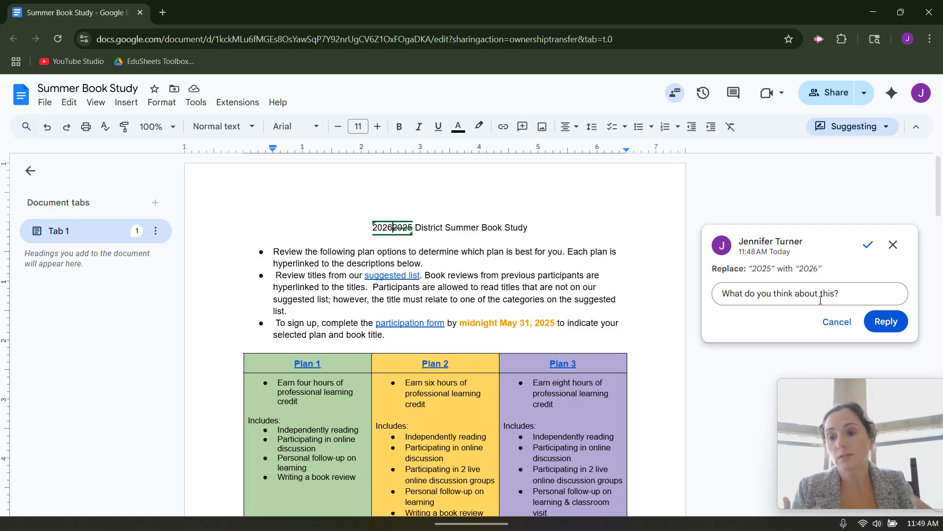
{"action": "left_click", "coordinate": [886, 321]}
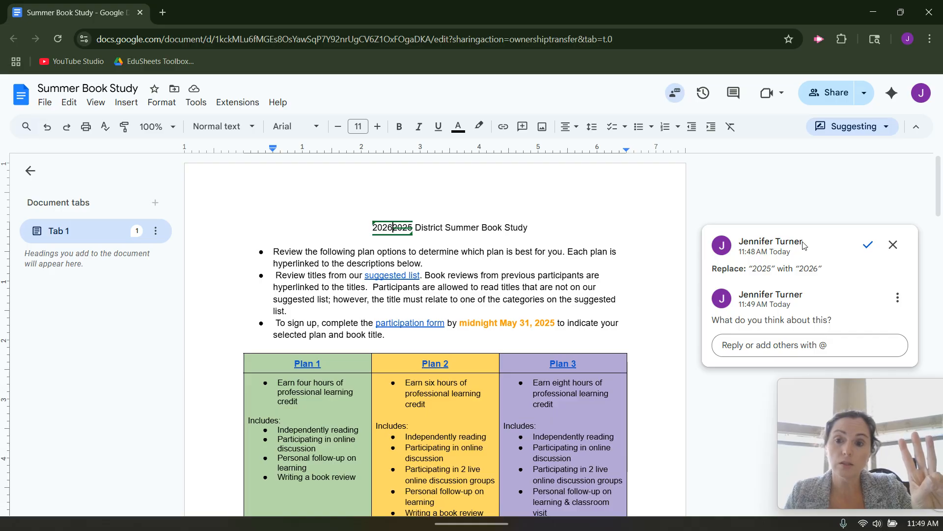
{"action": "left_click", "coordinate": [801, 344]}
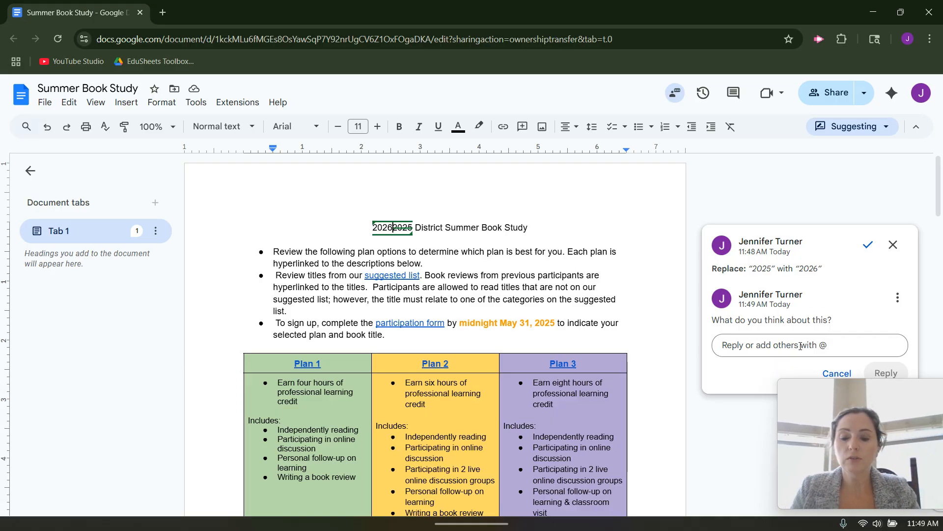
{"action": "type", "text": "@edu"}
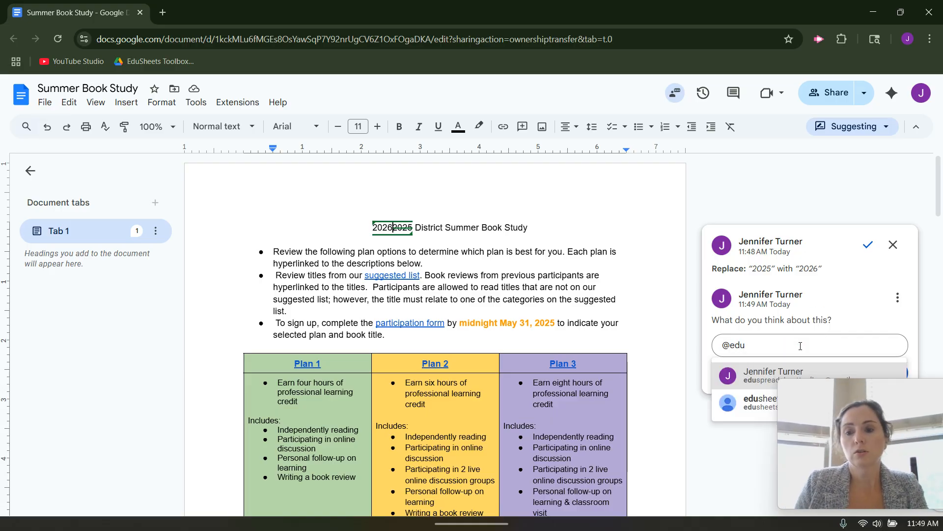
{"action": "left_click", "coordinate": [778, 376]}
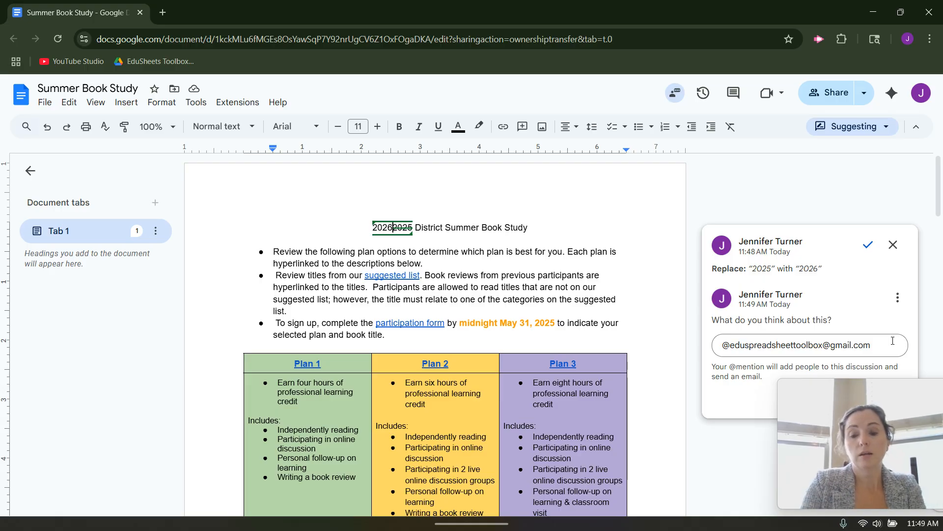
{"action": "type", "text": "??"}
{"action": "scroll", "coordinate": [892, 341], "scroll_direction": "down", "scroll_amount": 3}
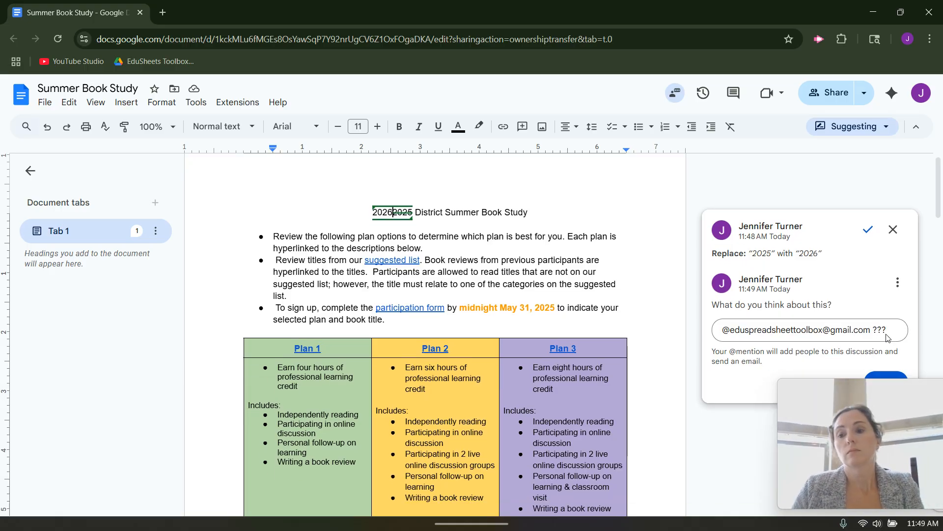
{"action": "left_click", "coordinate": [885, 274]}
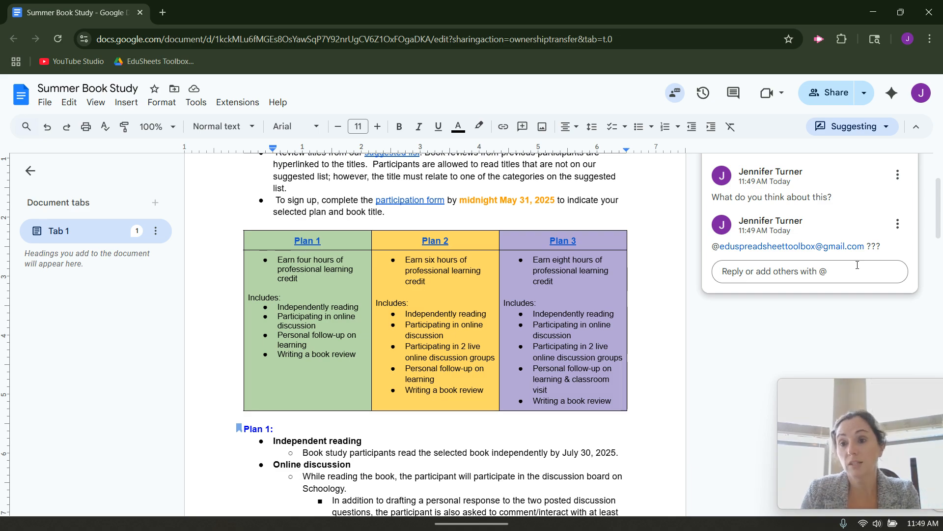
- Accept the 2025-to-2026 suggestion so the title reads '2026 District Summer Book Study'
{"action": "left_click", "coordinate": [886, 129]}
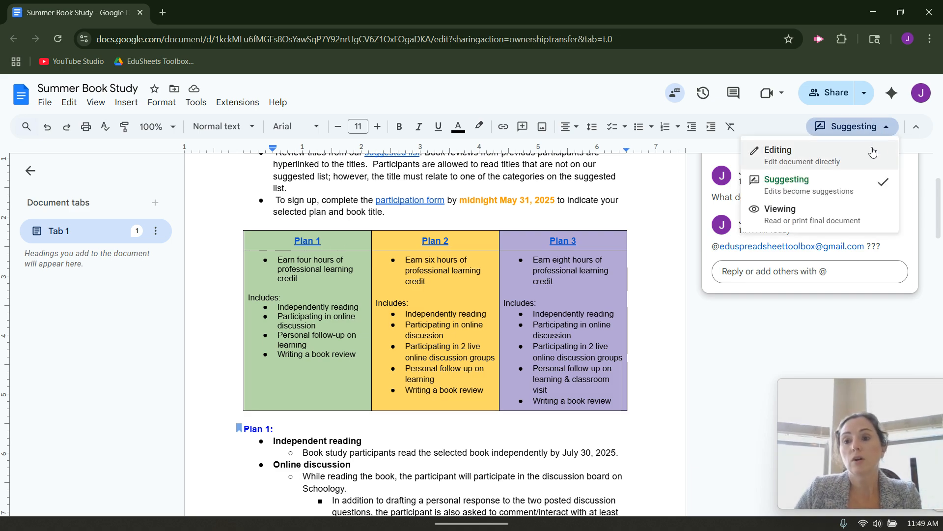
{"action": "left_click", "coordinate": [773, 326]}
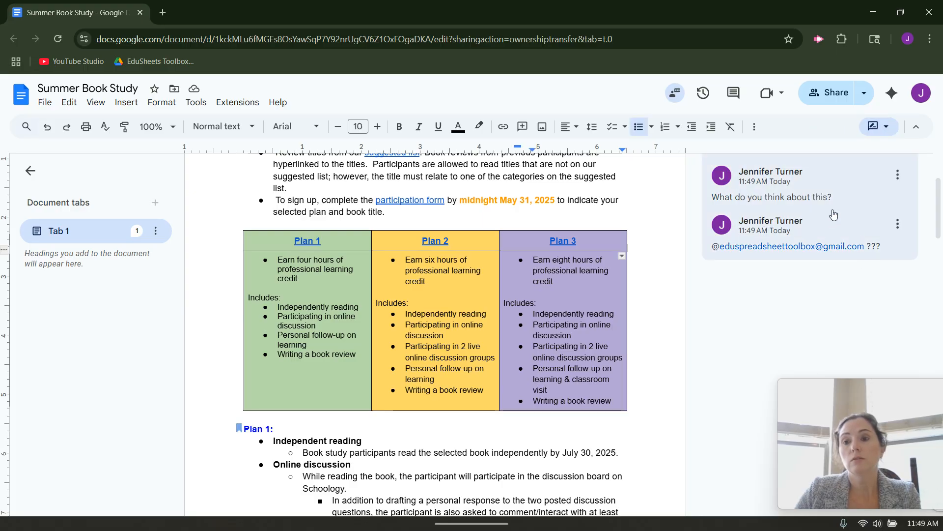
{"action": "scroll", "coordinate": [880, 198], "scroll_direction": "up", "scroll_amount": 3}
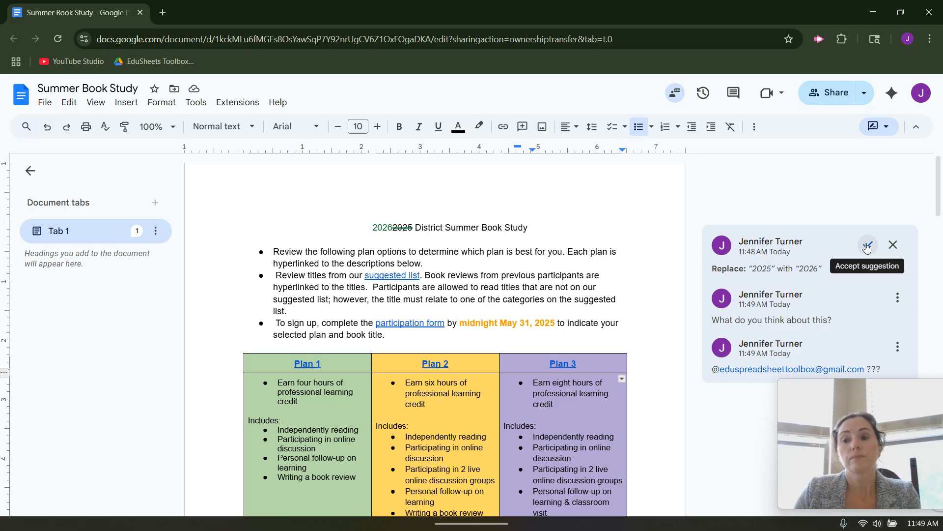
{"action": "left_click", "coordinate": [867, 247]}
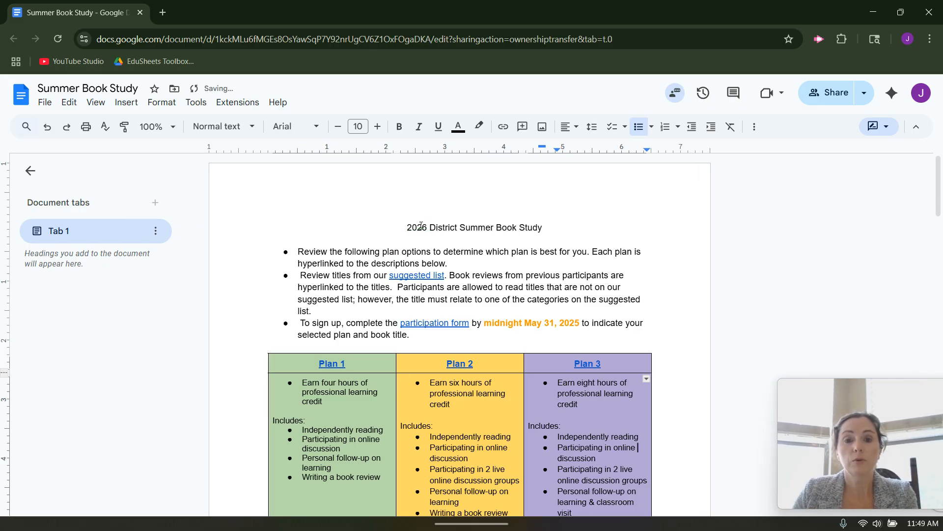
- Switch to Viewing mode for a read-only preview, then back to Editing mode
{"action": "left_click", "coordinate": [876, 127]}
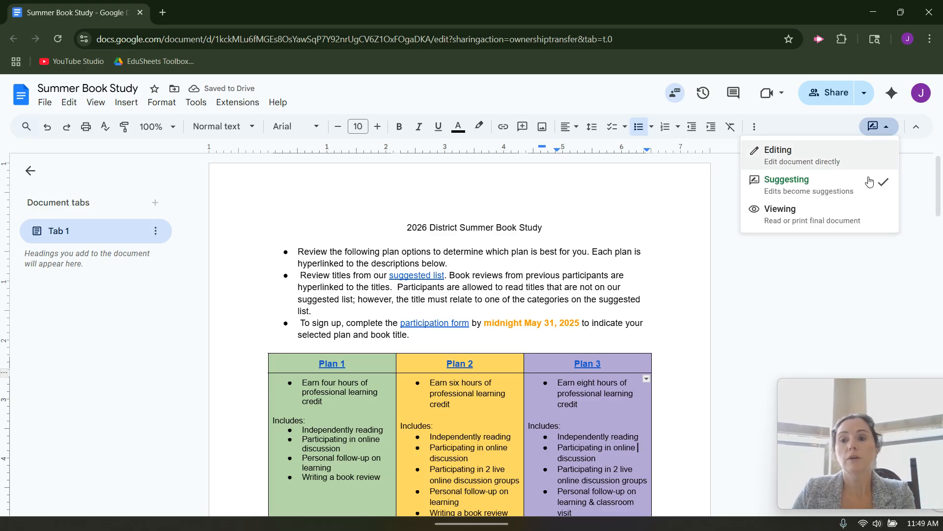
{"action": "left_click", "coordinate": [845, 214]}
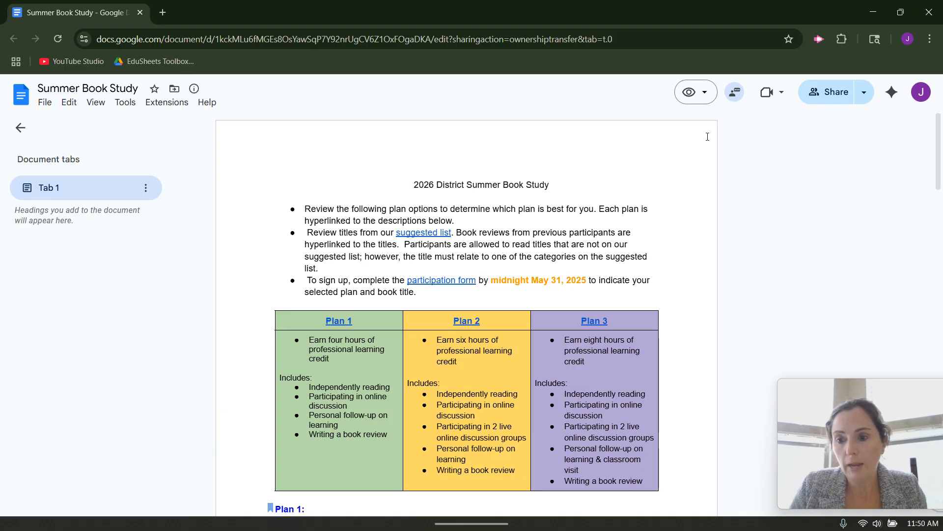
{"action": "left_click", "coordinate": [697, 86]}
{"action": "left_click", "coordinate": [687, 120]}
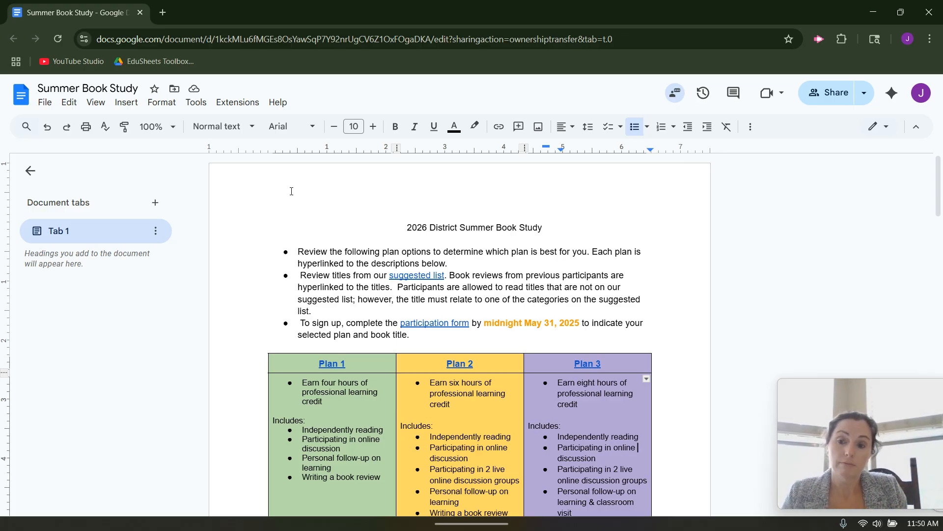
{"action": "left_click", "coordinate": [45, 102]}
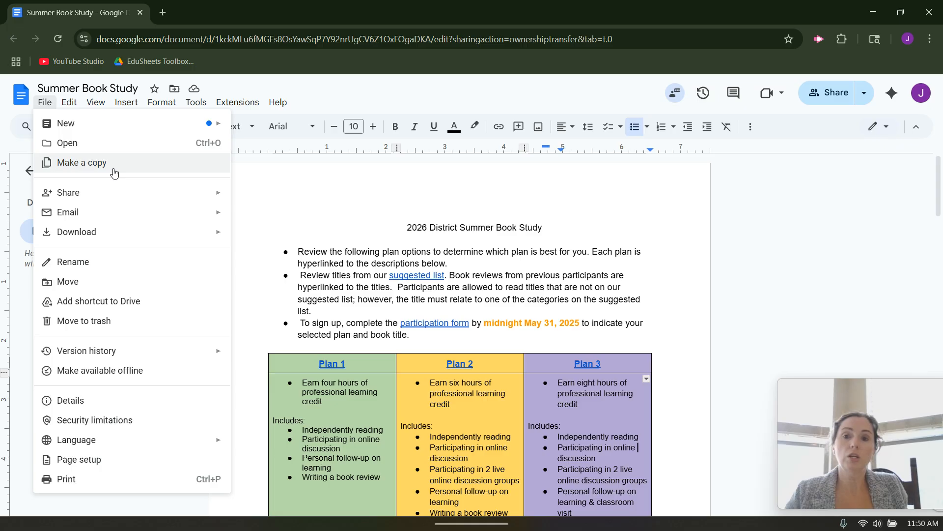
{"action": "left_click_drag", "start_coordinate": [804, 403], "coordinate": [780, 105]}
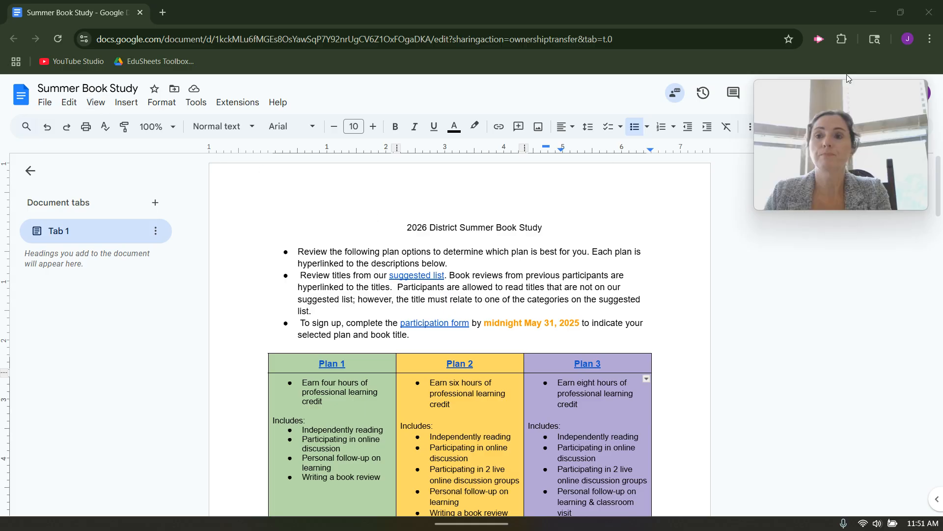
- Minimise Chrome to show the EduSheets desktop and bring the screen-sharing notice forward
{"action": "left_click", "coordinate": [873, 12]}
{"action": "mouse_move", "coordinate": [697, 511]}
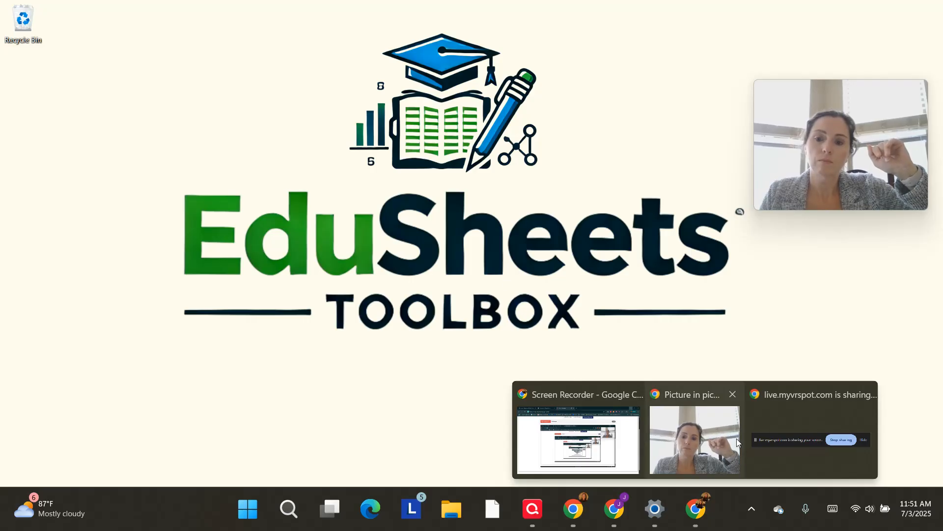
{"action": "left_click", "coordinate": [786, 439]}
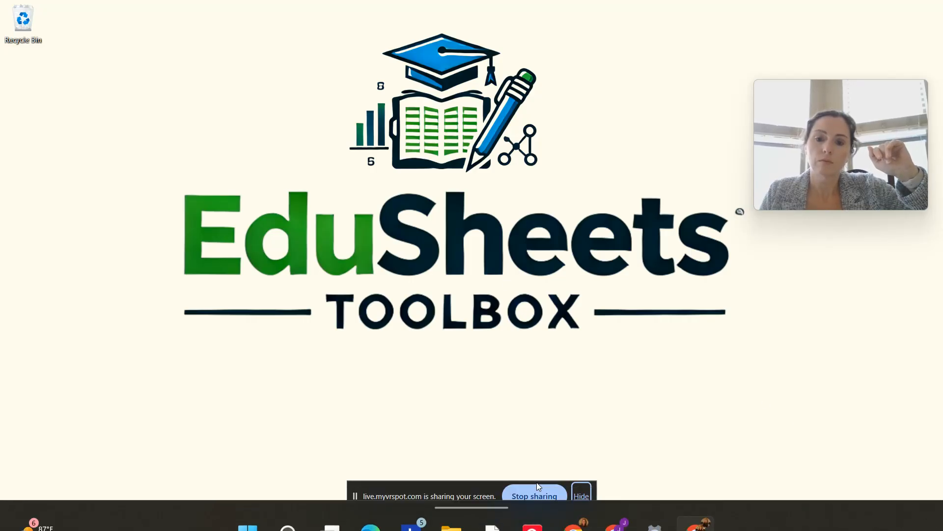